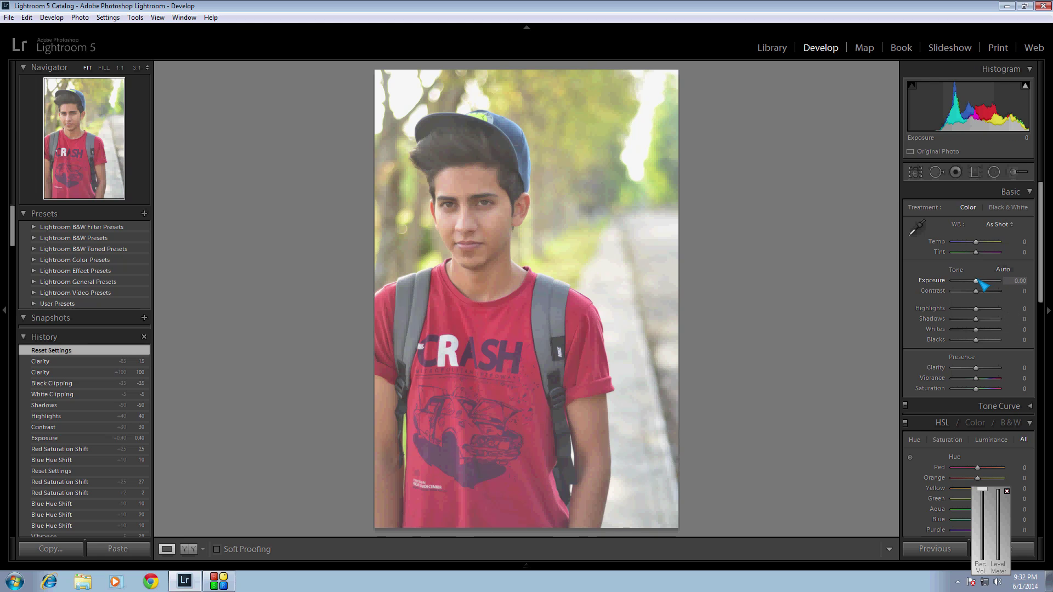
- Raise Exposure to +0.40 and Contrast to +30 in the Basic panel
key("Up")
key("Up")
key("Up")
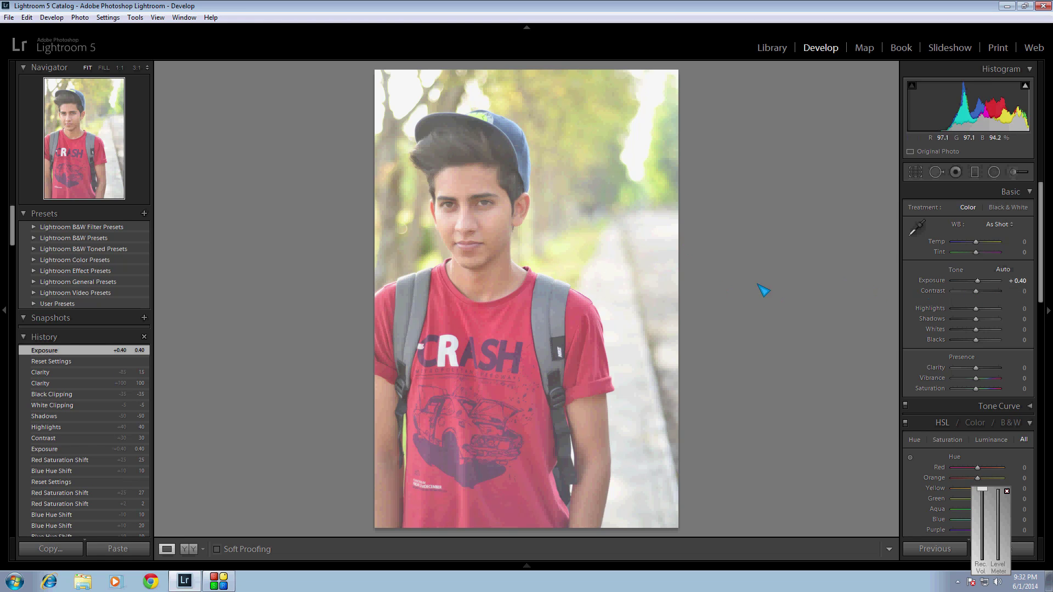
key("Up")
key("Up")
key("Up")
key("Up")
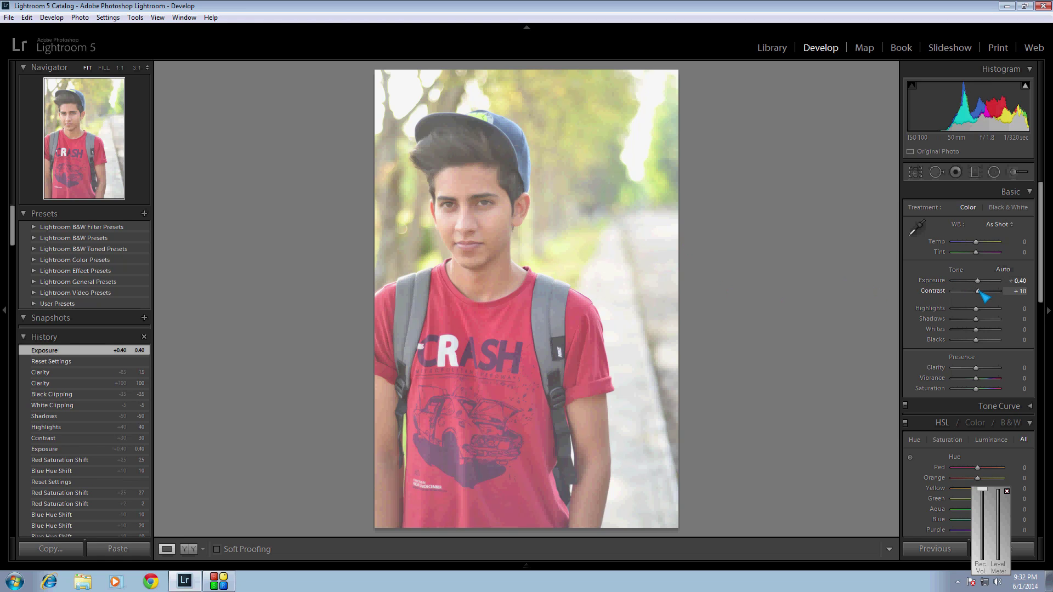
key("Up")
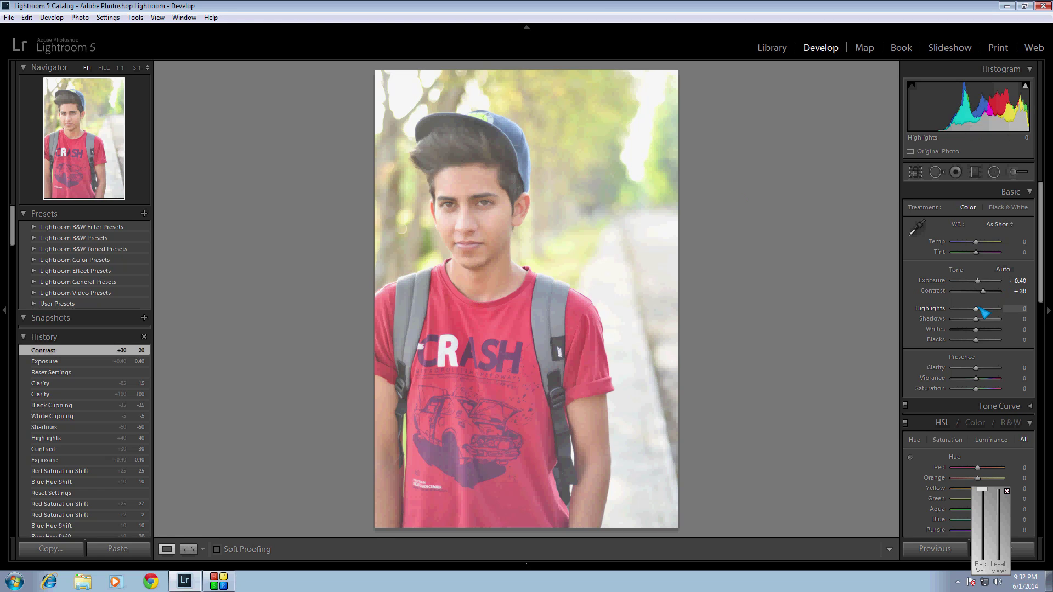
- Set Highlights to +45 and Shadows to −45
left_click_drag(982, 311, 987, 314)
left_click_drag(987, 313, 987, 313)
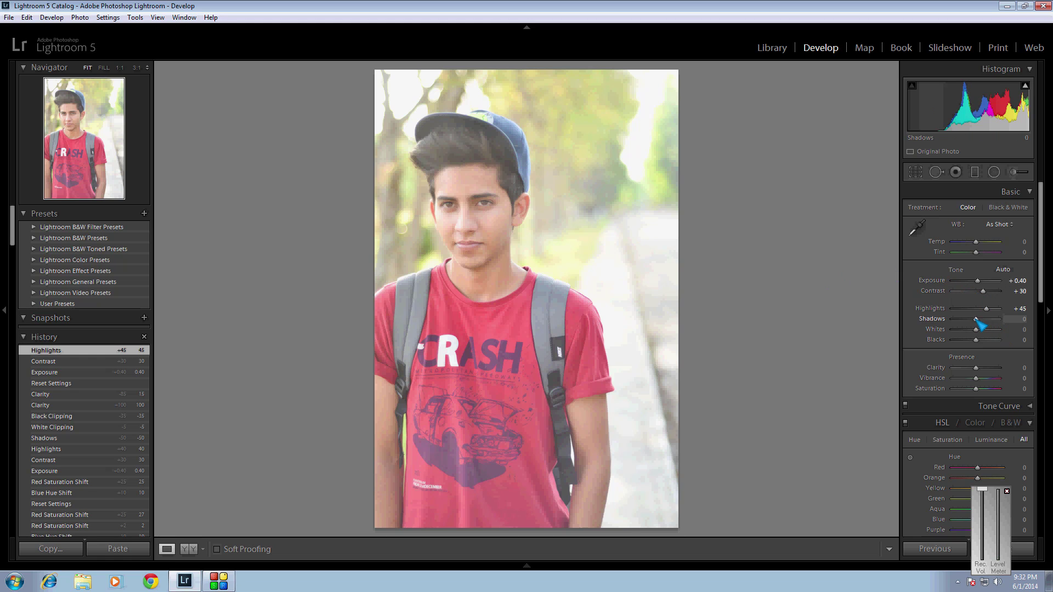
key("Down")
key("Down")
key("Down")
key("Down")
key("Down")
key("Down")
key("Down")
key("Down")
key("Down")
key("Down")
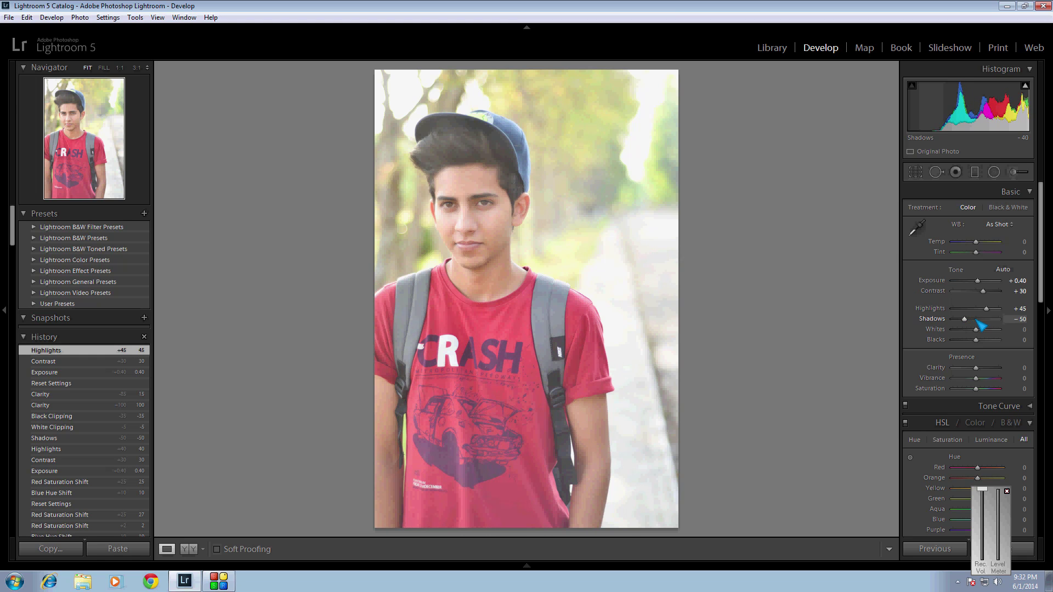
key("Up")
key("Up")
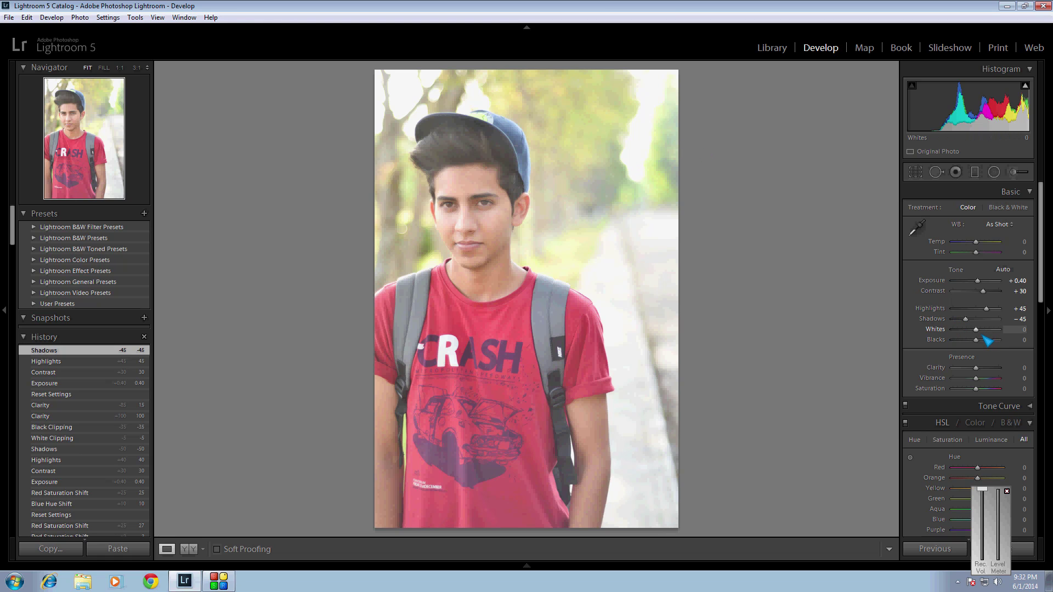
- Pull Whites down to −5 and Blacks to −30
left_click_drag(979, 331, 978, 331)
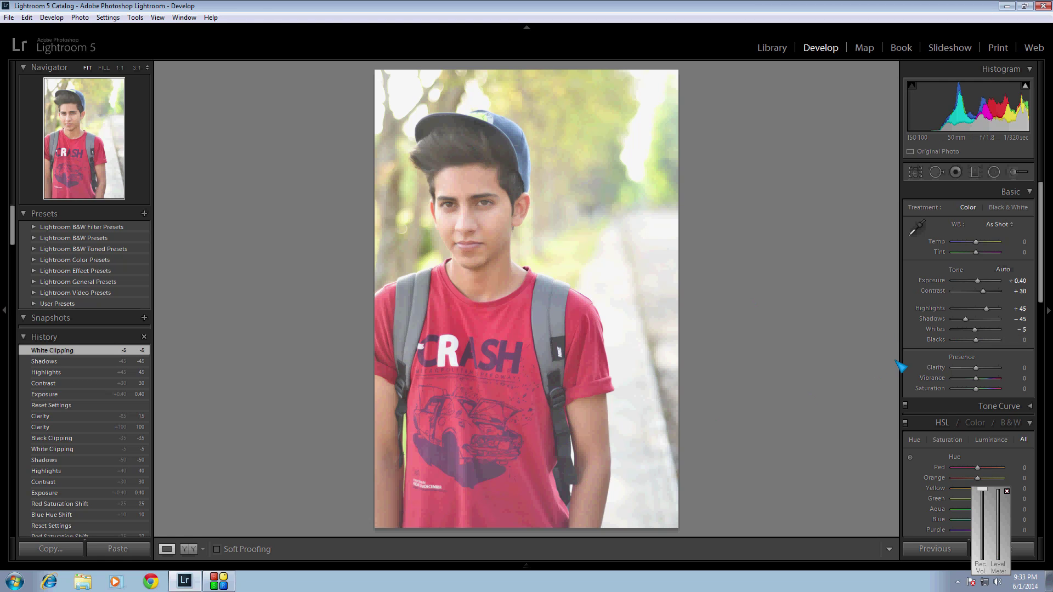
left_click_drag(972, 344, 975, 342)
key("Down")
key("Down")
key("Down")
key("Down")
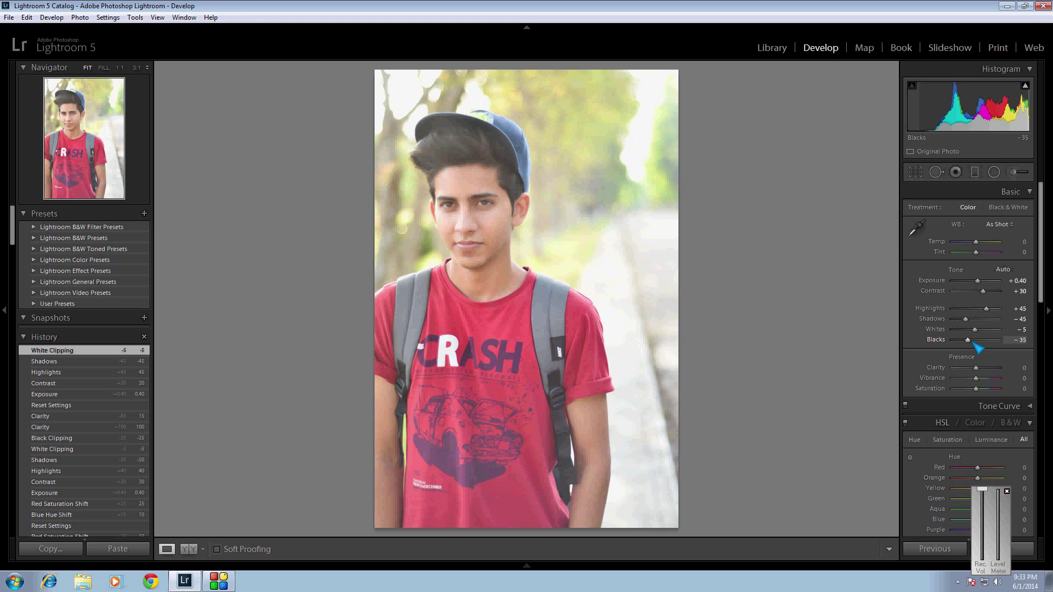
key("Up")
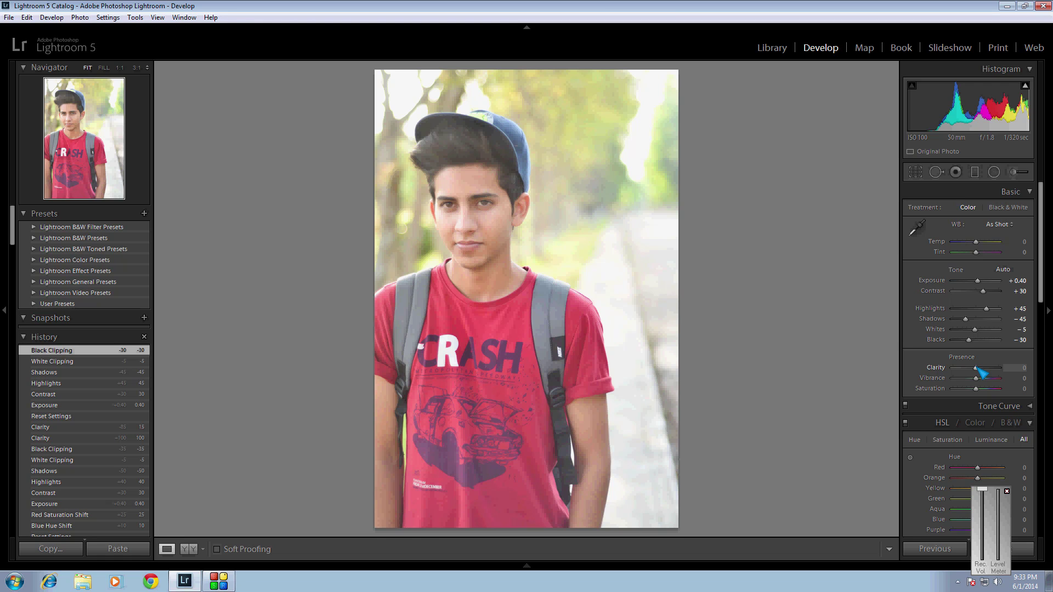
- Preview Clarity at maximum, then settle it at +15
left_click_drag(978, 369, 1012, 371)
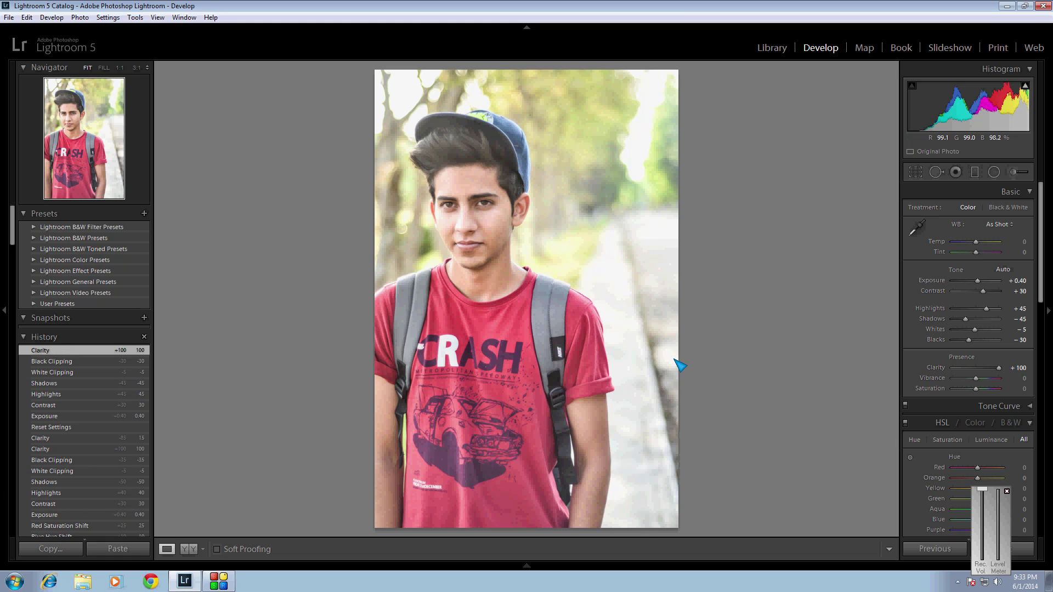
left_click_drag(1003, 372, 995, 373)
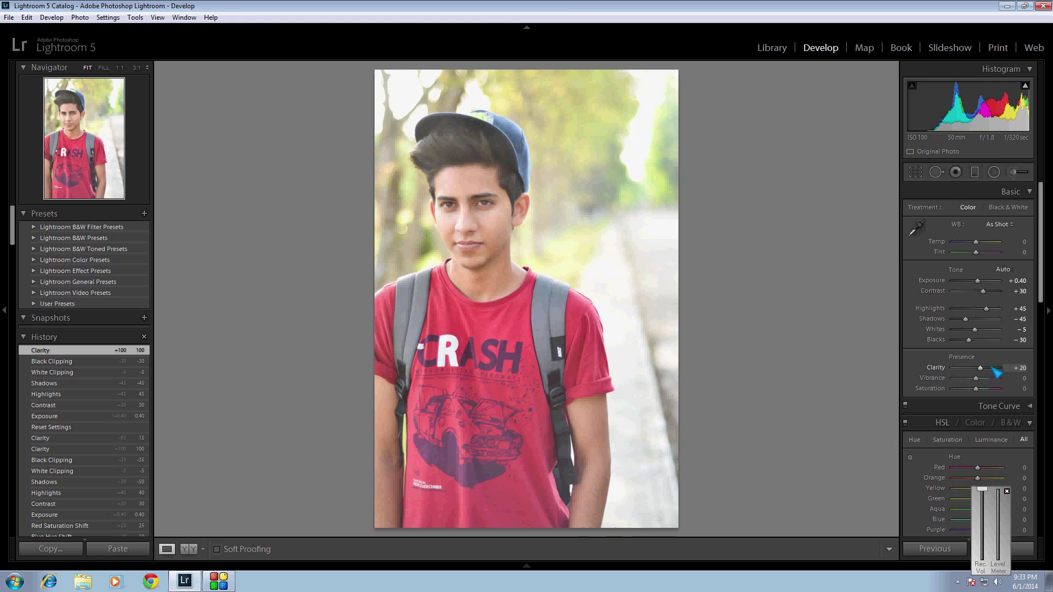
left_click_drag(993, 371, 993, 371)
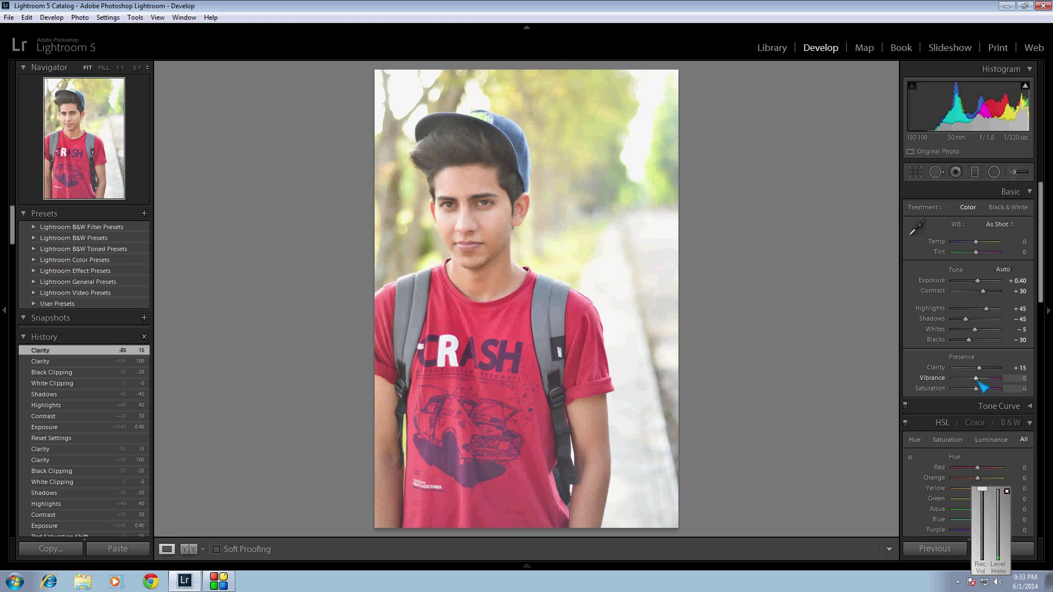
- Raise Vibrance to +35, leaving Saturation at 0
left_click_drag(978, 378, 980, 378)
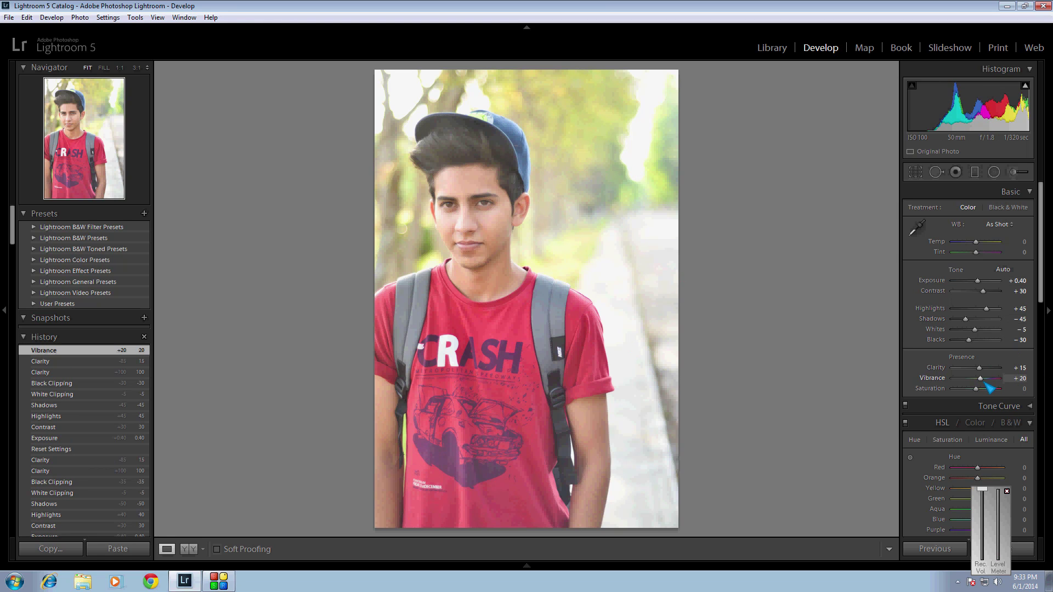
left_click_drag(983, 379, 985, 379)
left_click_drag(983, 378, 985, 384)
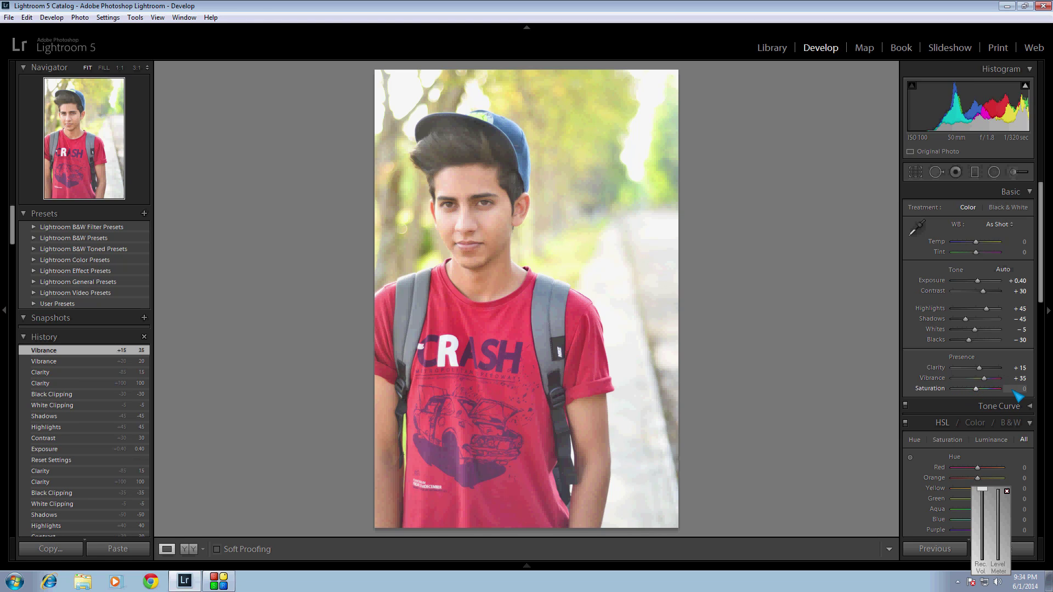
left_click_drag(1040, 247, 1046, 263)
left_click(218, 581)
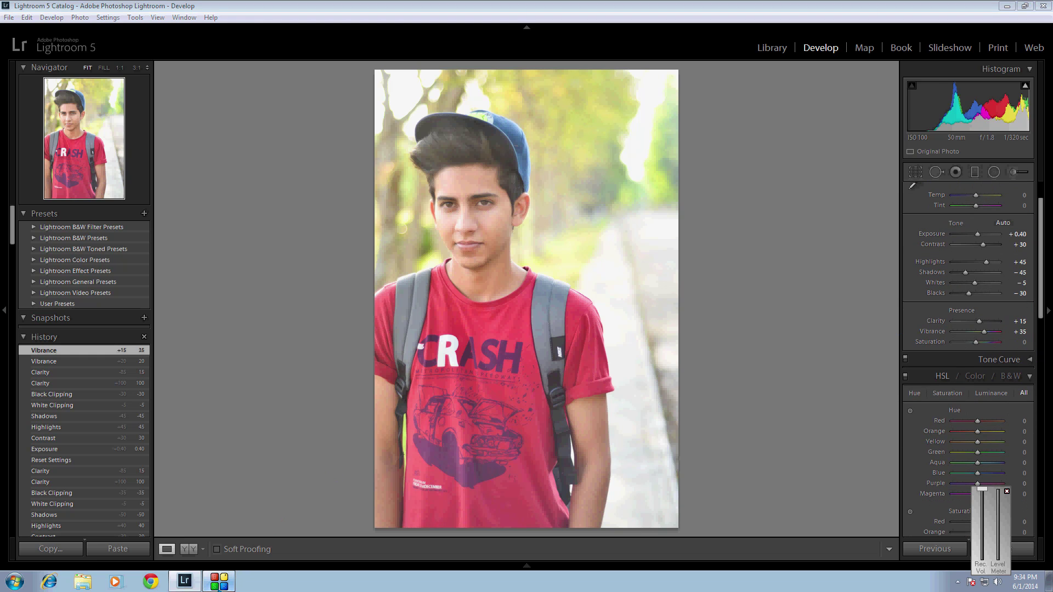
left_click(184, 581)
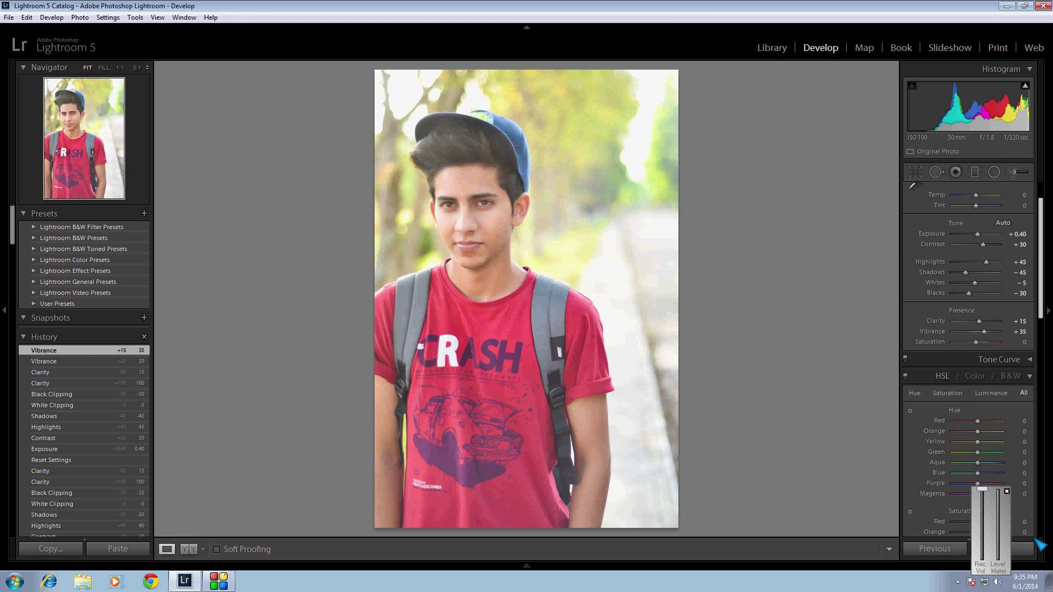
left_click_drag(993, 543, 26, 531)
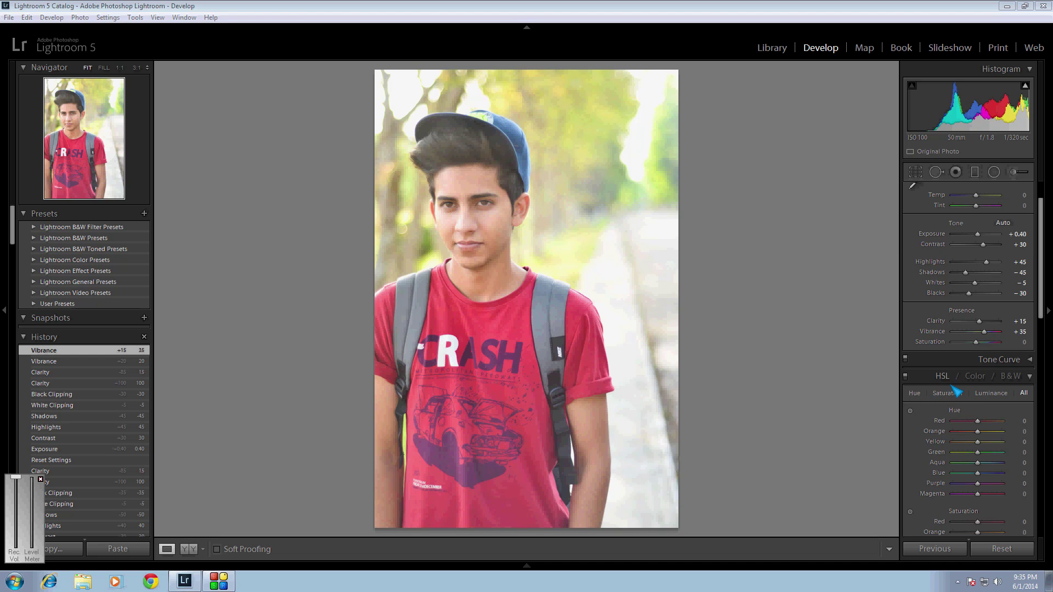
- Try Black & White, then return the photo to colour with HSL controls
left_click(1016, 382)
scroll(962, 433, "down", 1)
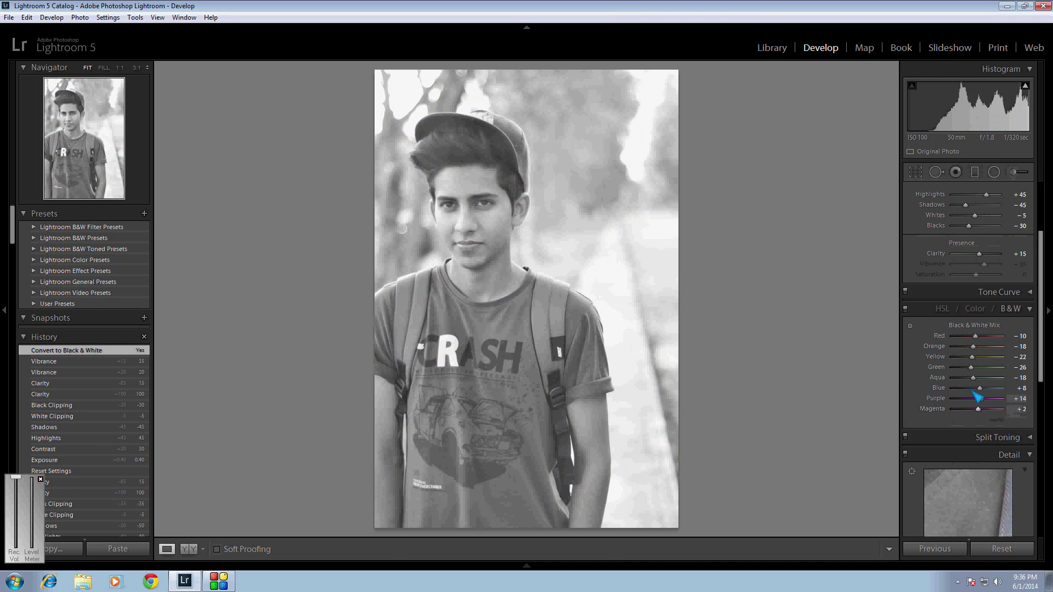
left_click(941, 311)
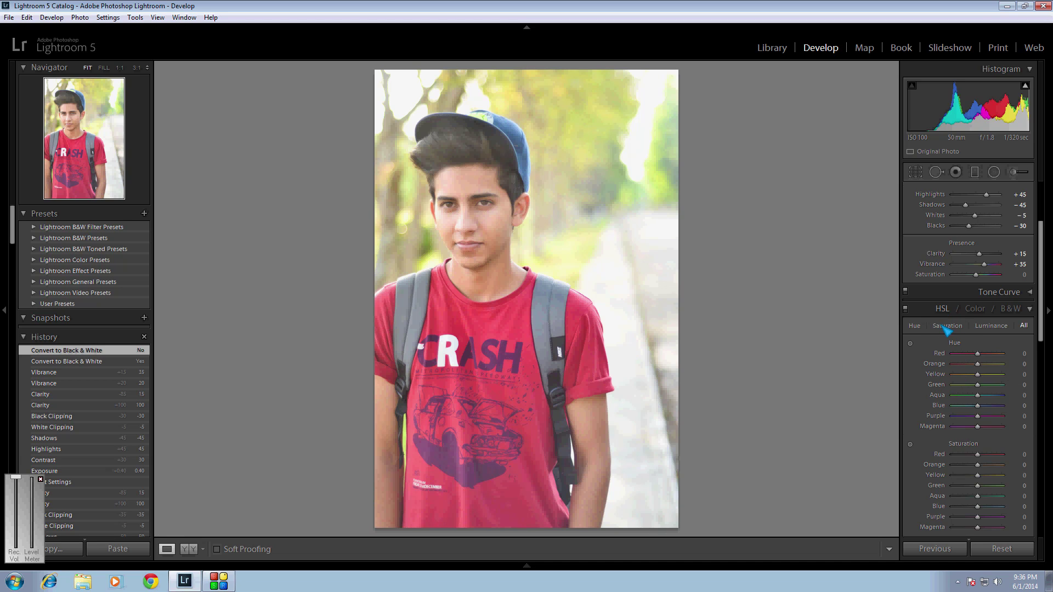
- Compare the Hue and Saturation views, then settle on the All view
left_click(922, 329)
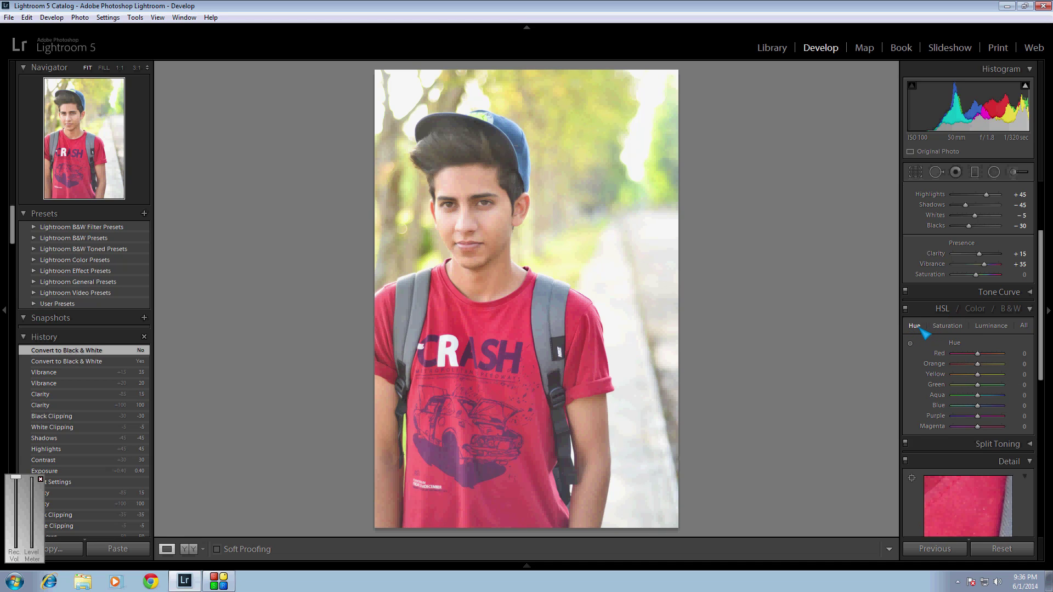
scroll(932, 356, "down", 2)
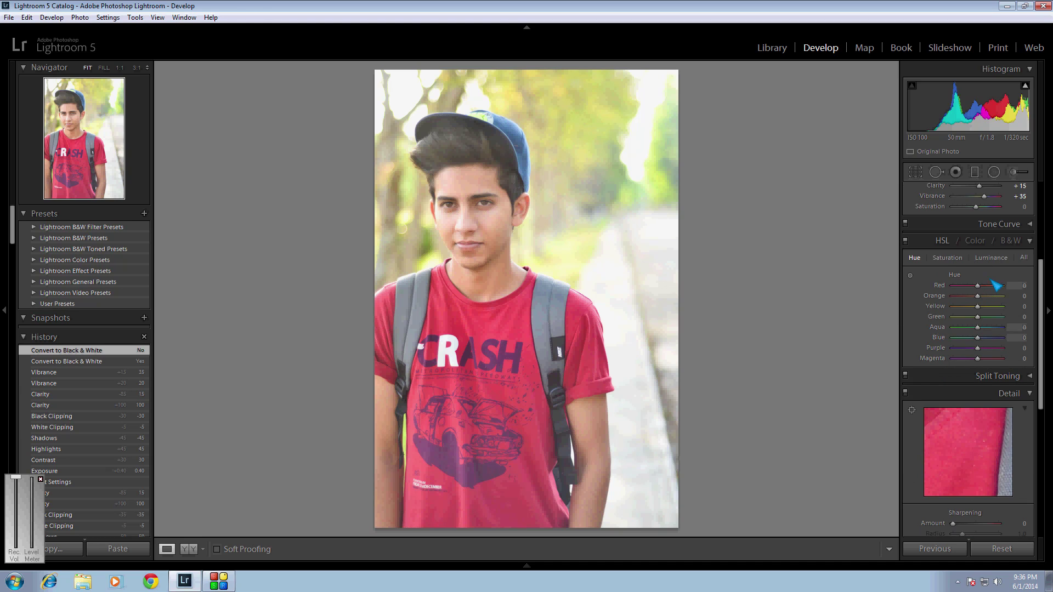
left_click(1024, 258)
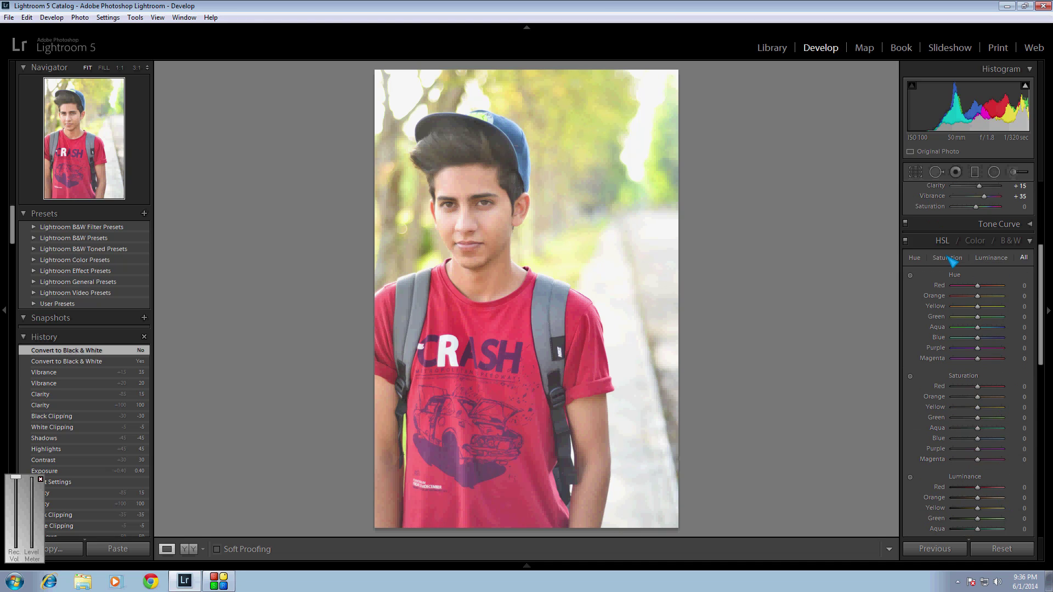
left_click(947, 257)
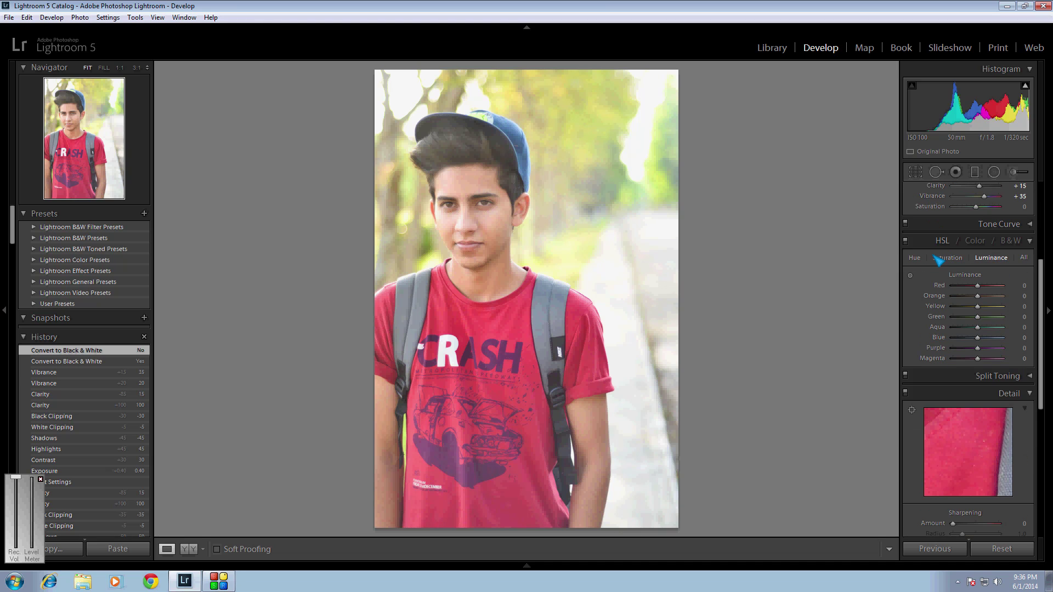
left_click(915, 261)
left_click(1022, 258)
- Set HSL Saturation to Red +27, Orange −11, Green +73 and Blue +27
scroll(992, 314, "down", 3)
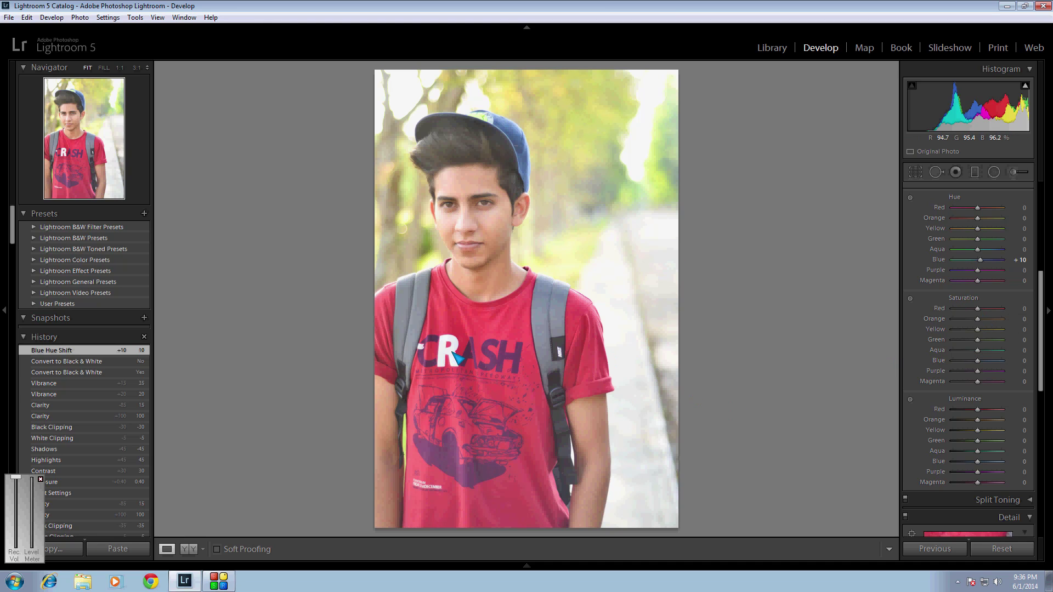
left_click_drag(981, 309, 987, 309)
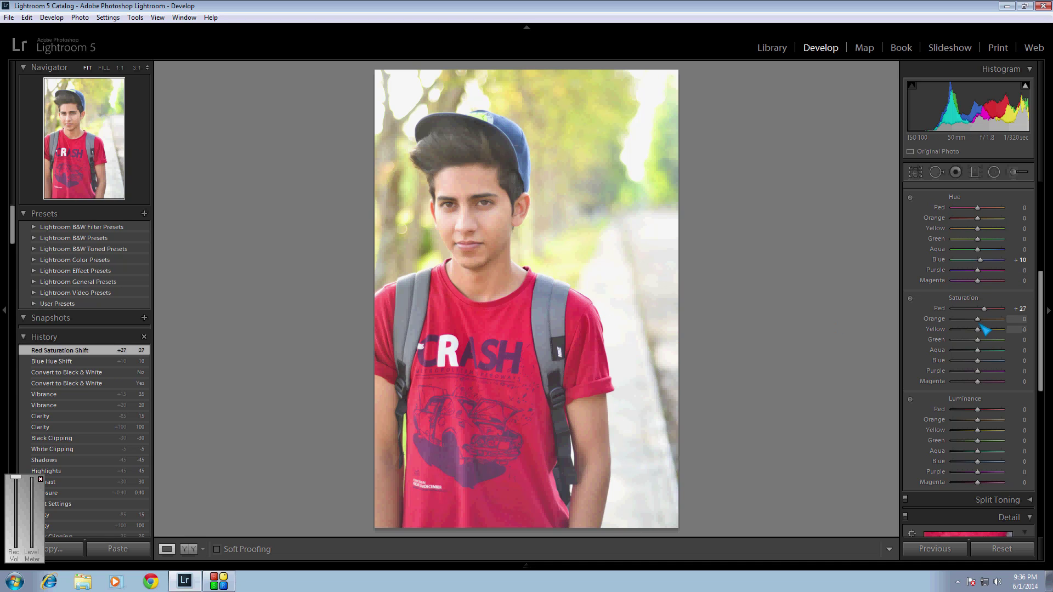
key("Down")
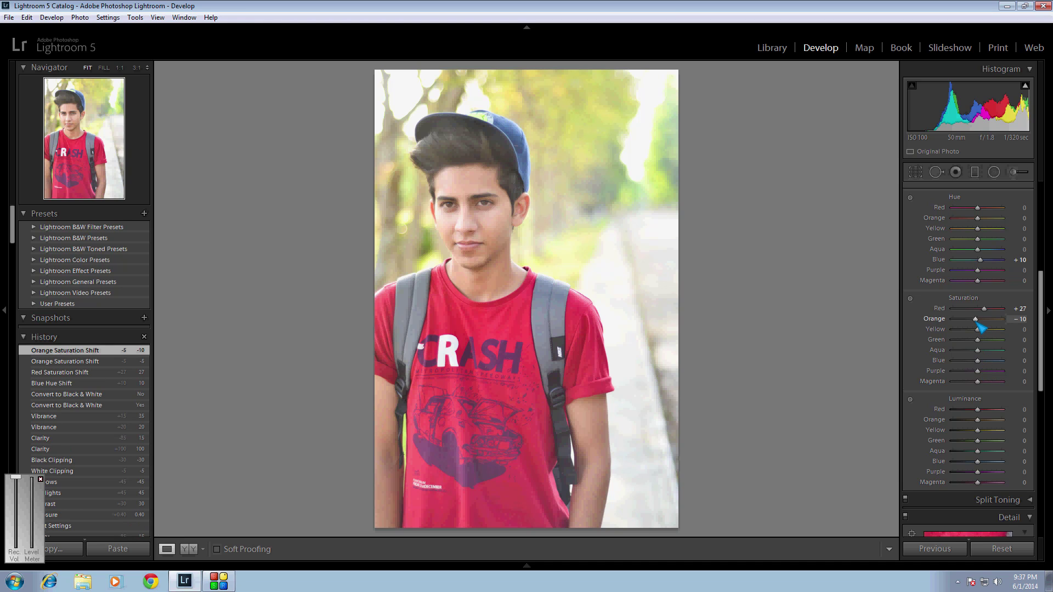
mouse_move(983, 323)
left_mouse_down()
mouse_move(1002, 322)
mouse_move(981, 325)
left_mouse_up()
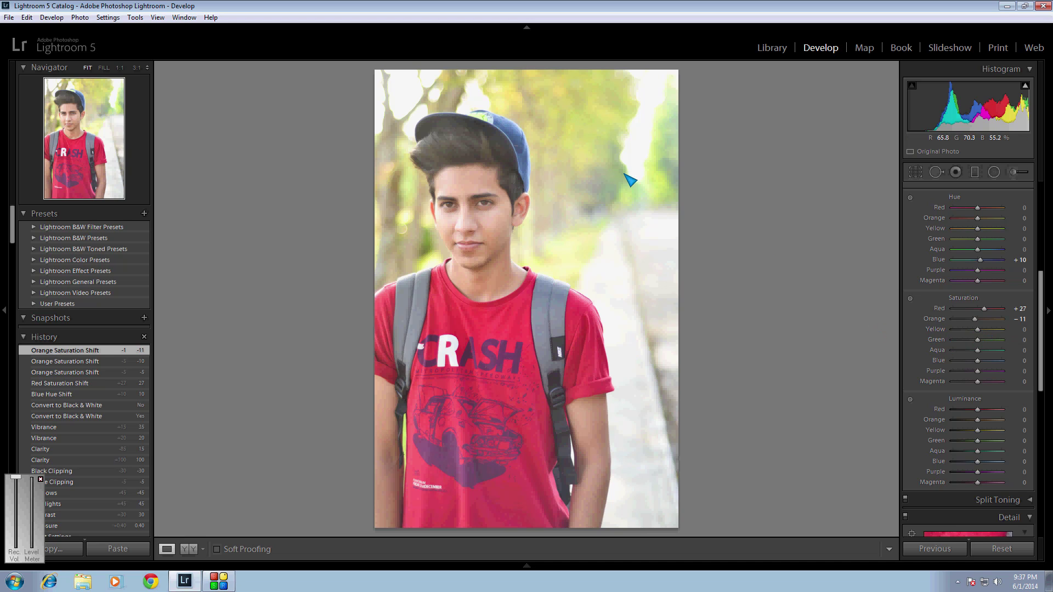
mouse_move(979, 336)
left_mouse_down()
mouse_move(1013, 340)
mouse_move(985, 346)
left_mouse_up()
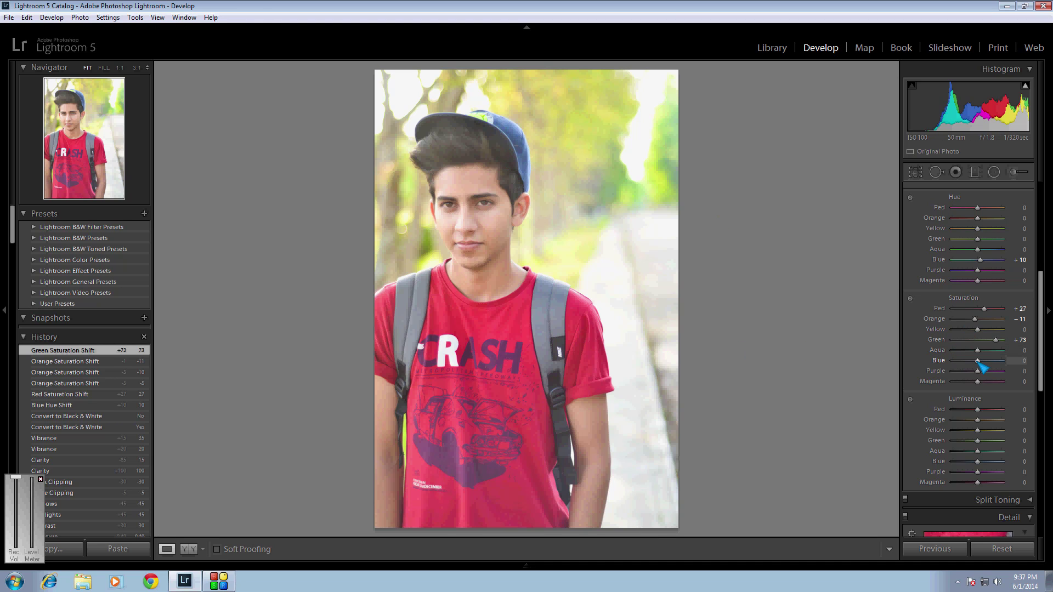
left_click_drag(978, 361, 985, 363)
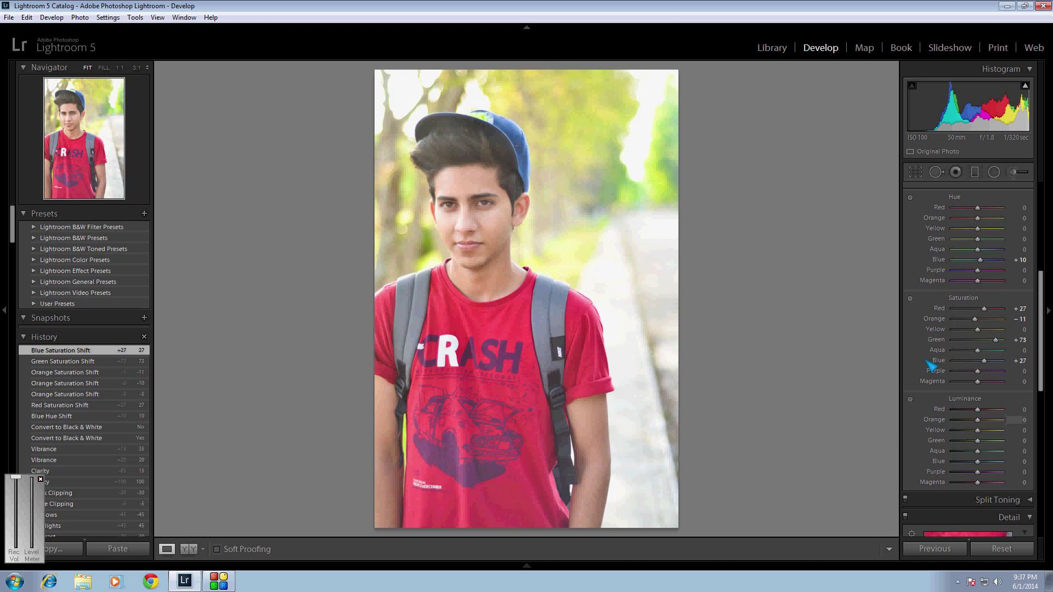
scroll(965, 384, "down", 3)
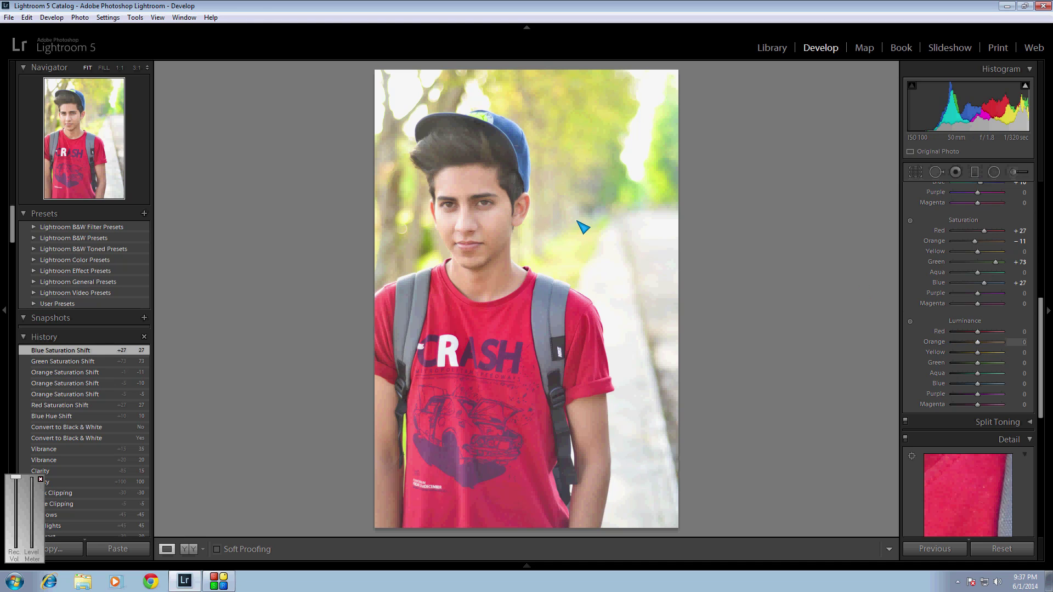
- Reset Orange Luminance, then enter −2 as its value
mouse_move(998, 342)
left_mouse_down()
mouse_move(986, 344)
mouse_move(1013, 348)
mouse_move(977, 347)
mouse_move(986, 348)
left_mouse_up()
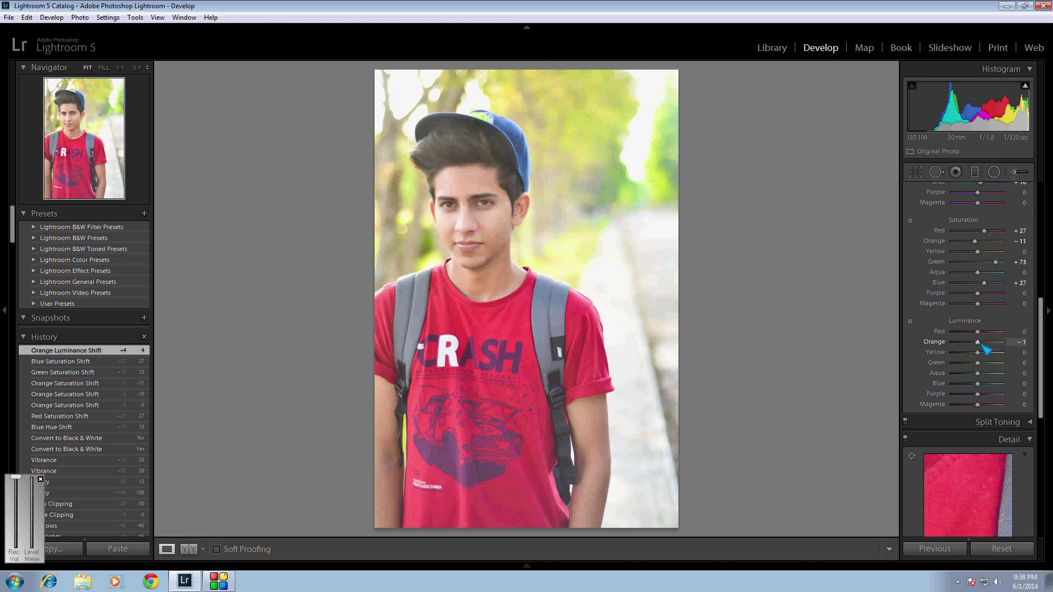
double_click(983, 345)
left_click_drag(984, 347, 986, 348)
type("-2")
key("Return")
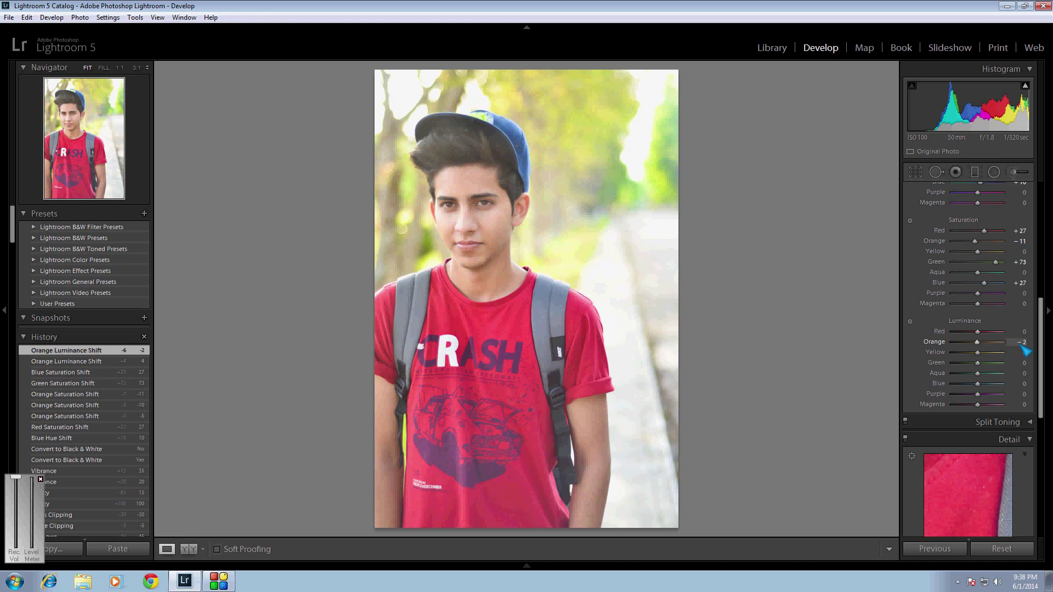
left_click(1020, 342)
- Confirm Orange Luminance at +1
scroll(1004, 346, "down", 3)
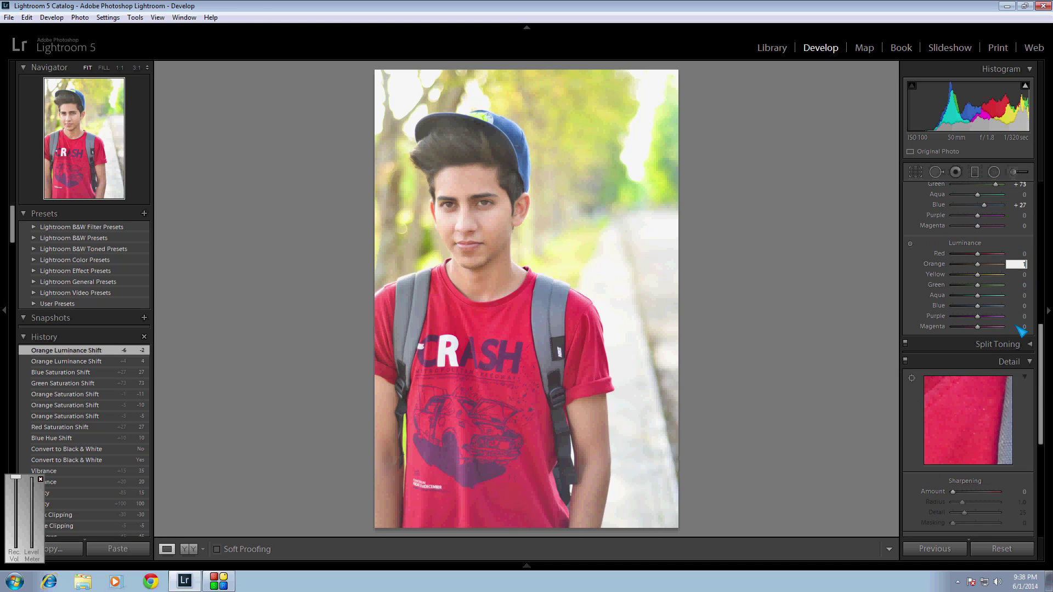
key("Return")
scroll(921, 422, "down", 5)
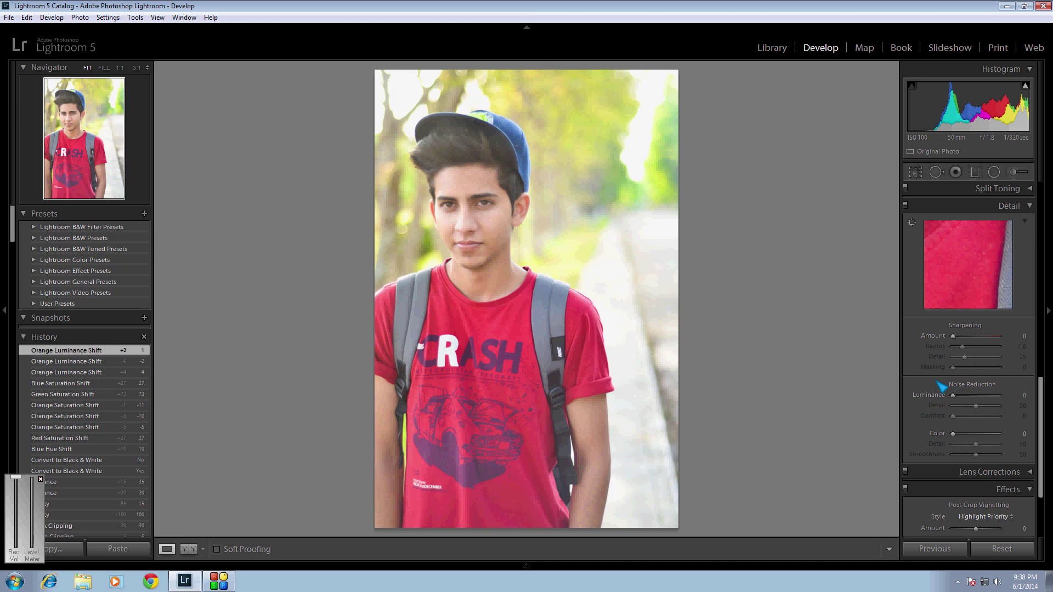
- At 1:1 zoom, sharpen to Amount 87 (Radius 1.0, Detail 25), then return to Fit
left_click(551, 313)
left_click_drag(551, 313, 510, 334)
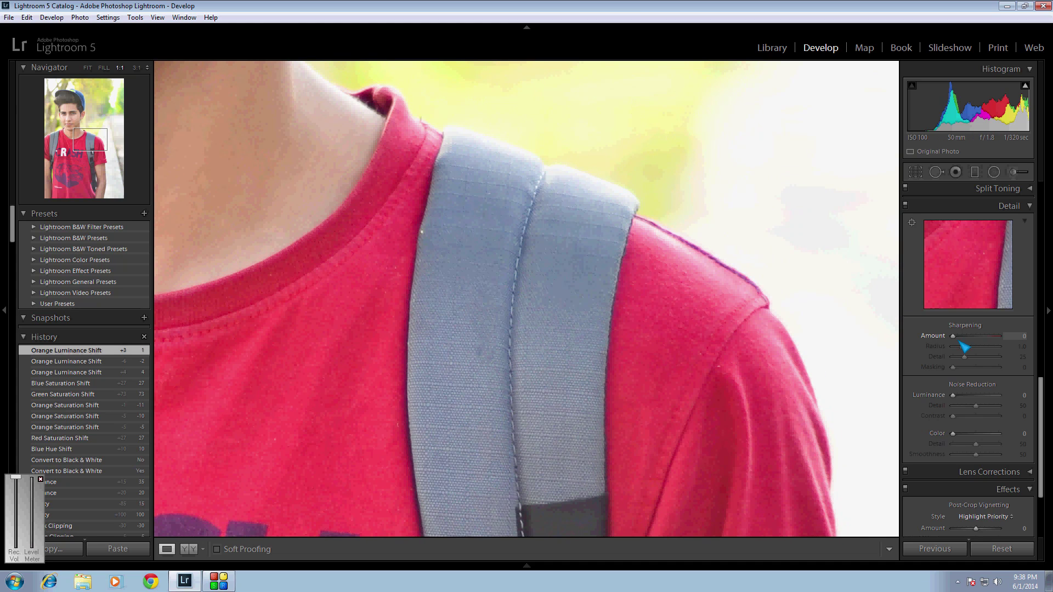
left_click_drag(955, 336, 987, 345)
left_click_drag(465, 223, 499, 270)
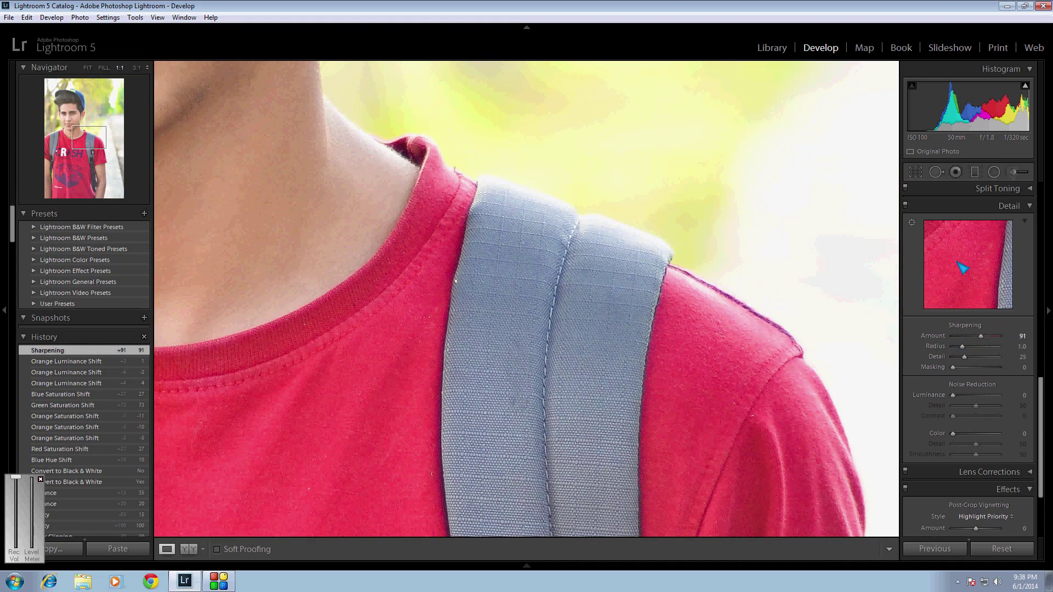
mouse_move(986, 339)
left_mouse_down()
mouse_move(1008, 341)
mouse_move(985, 337)
left_mouse_up()
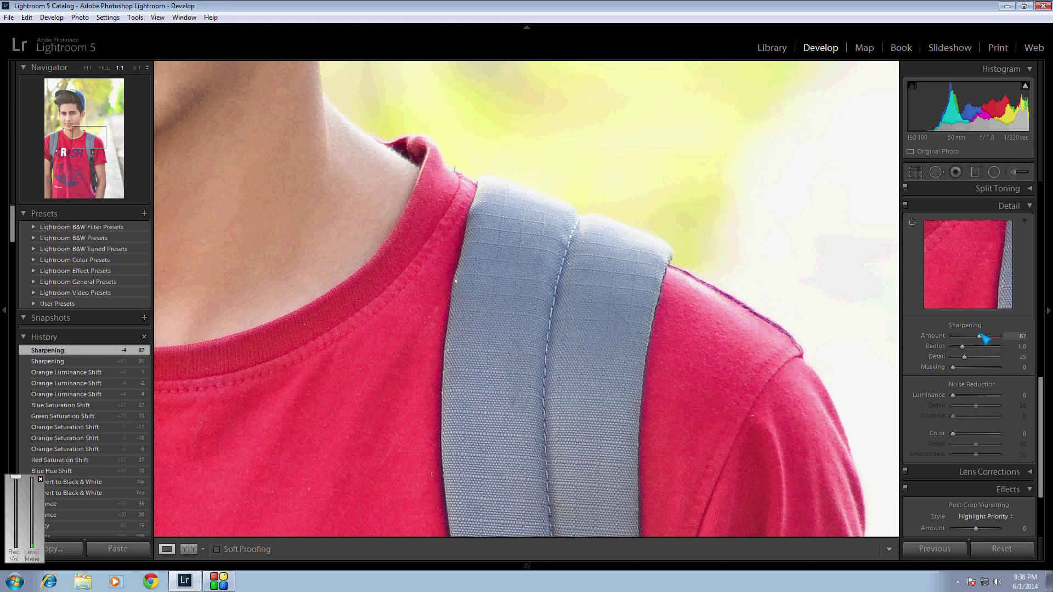
left_click(629, 305)
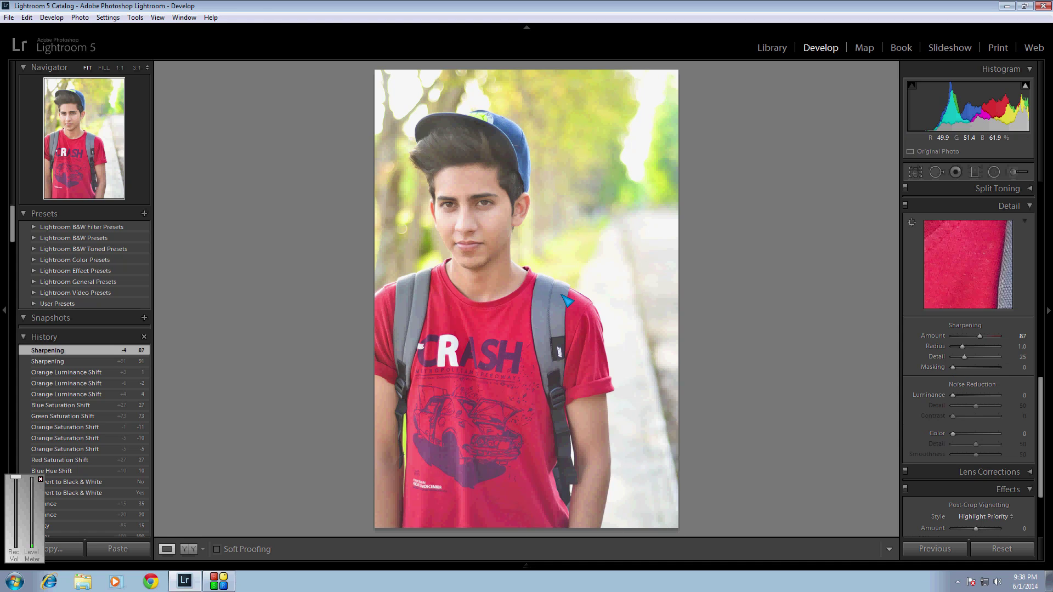
- Add a Highlight Priority post-crop vignette with Amount −36 and Feather 100
scroll(1001, 447, "down", 3)
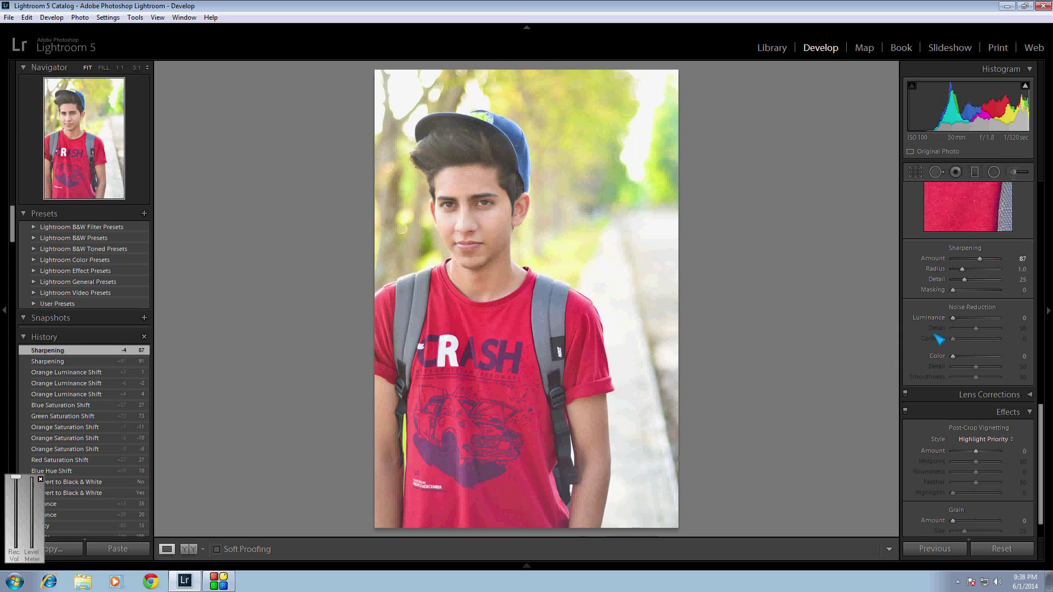
scroll(929, 304, "down", 1)
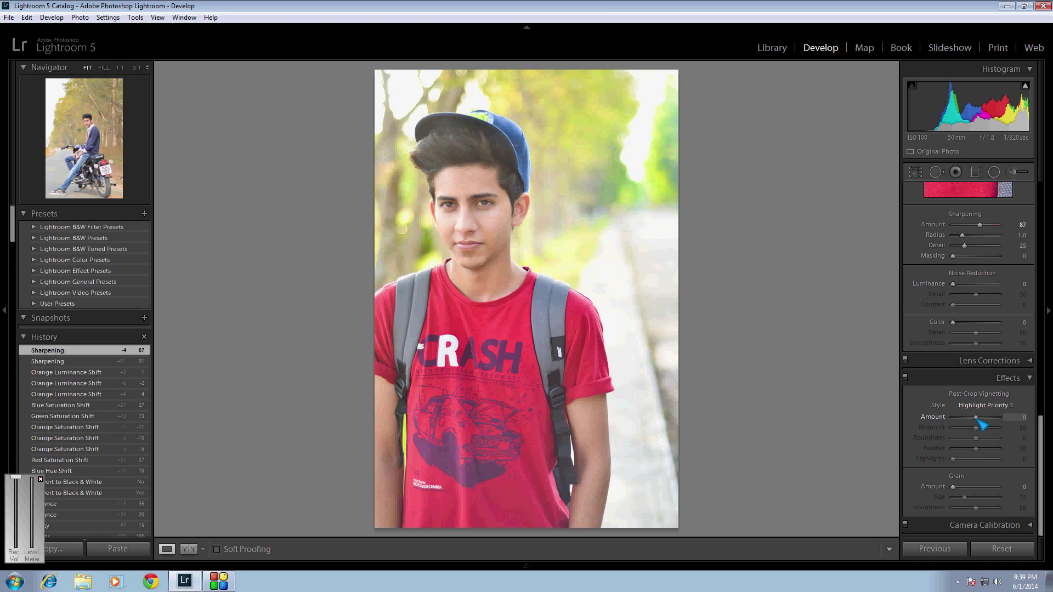
left_click_drag(975, 417, 971, 418)
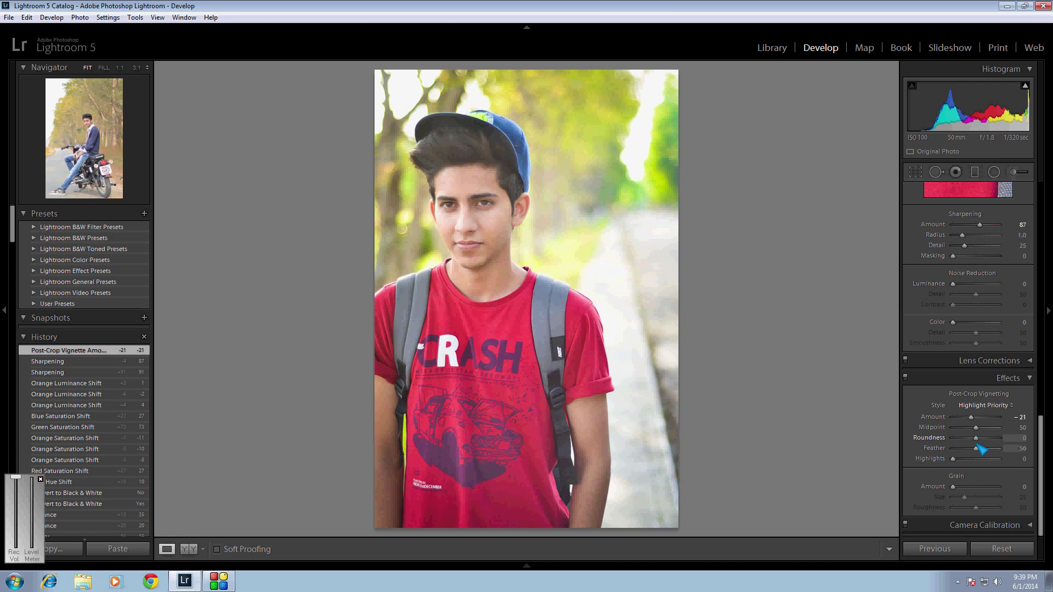
left_click_drag(976, 447, 1017, 452)
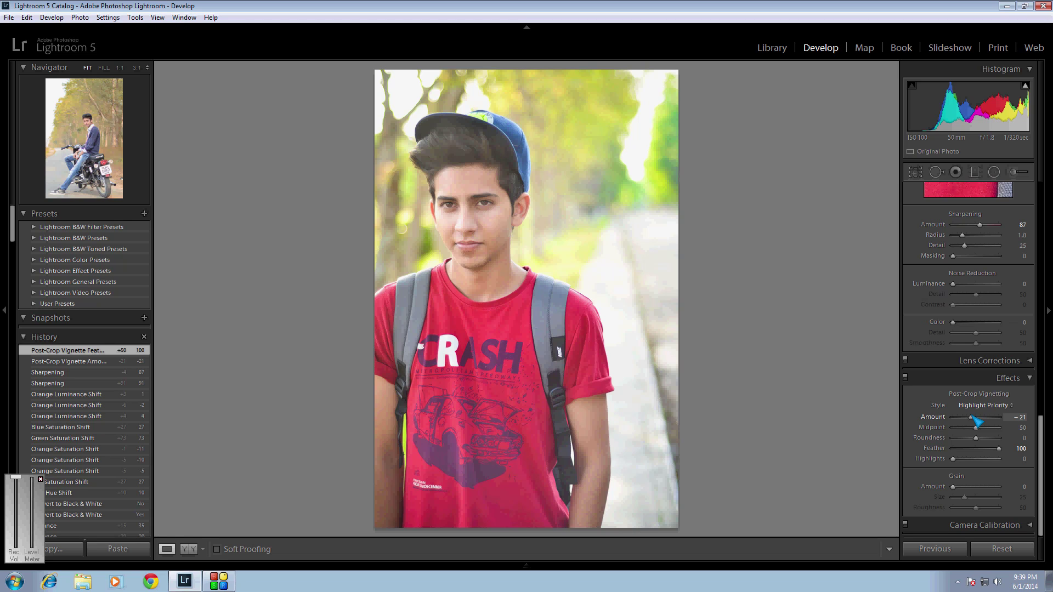
key("Down")
key("Down")
key("Down")
key("Down")
key("Down")
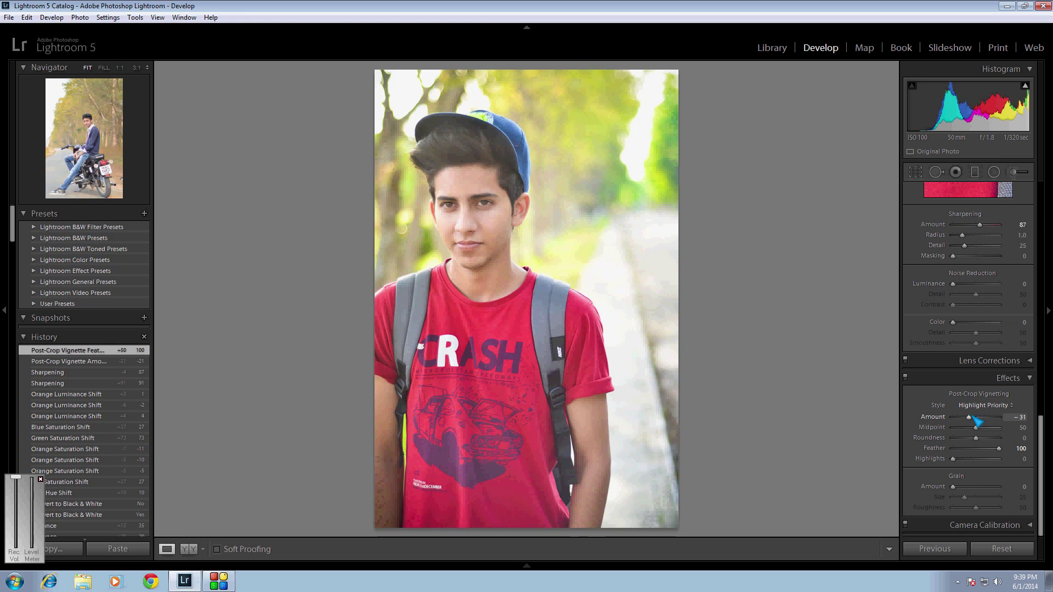
key("Down")
key("Down")
key("Down")
key("Down")
key("Down")
key("Down")
key("Down")
key("Down")
key("Down")
key("Down")
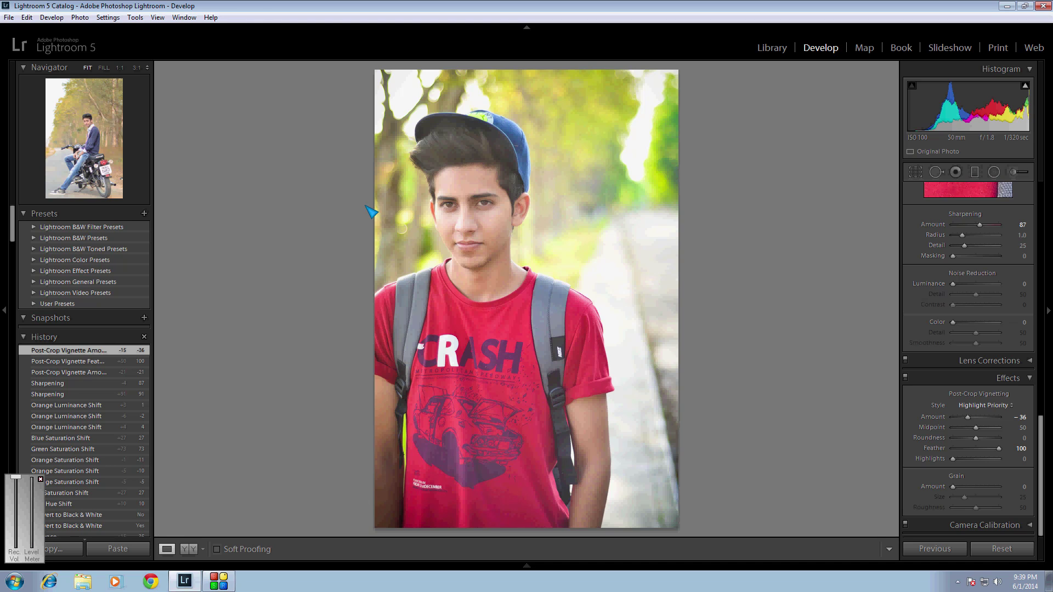
- Switch to the Y|Y Before & After view to compare the original and edited portrait
left_click(191, 551)
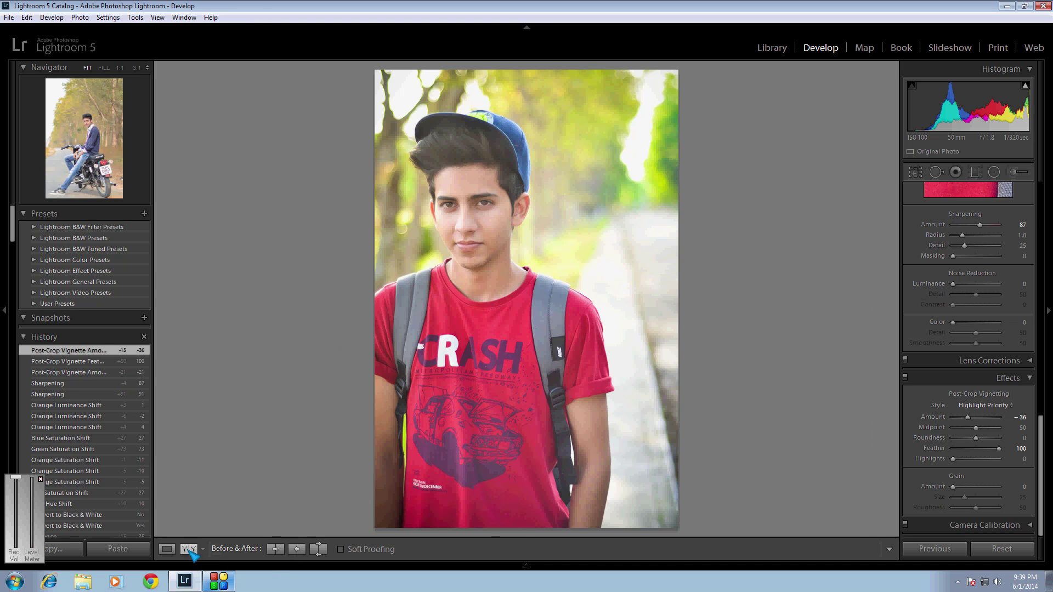